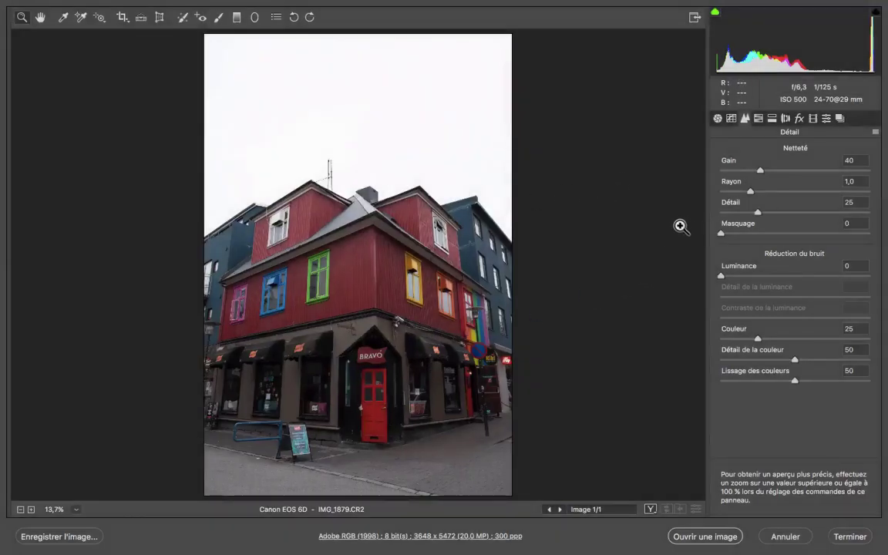
Show the Réglages TSI panel and cycle through Teinte, Saturation and Luminance, ending on Teinte.
click(759, 120)
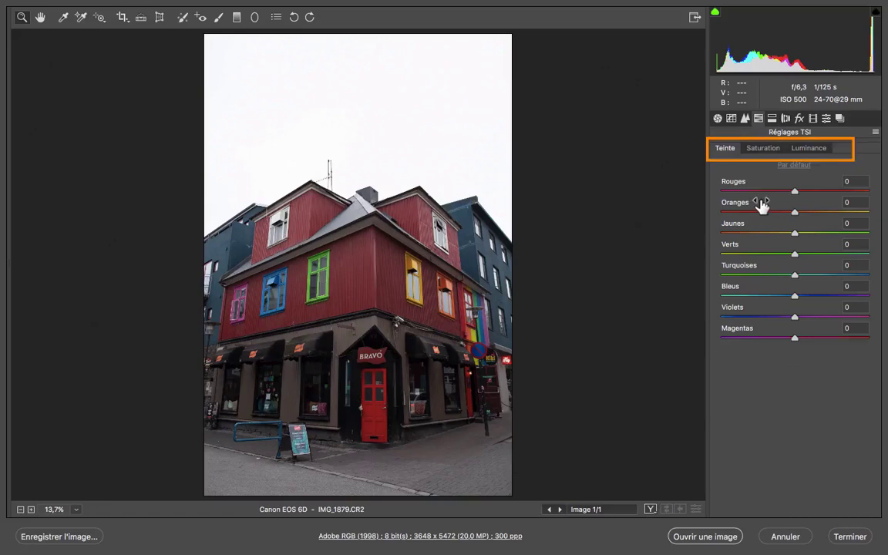
click(760, 149)
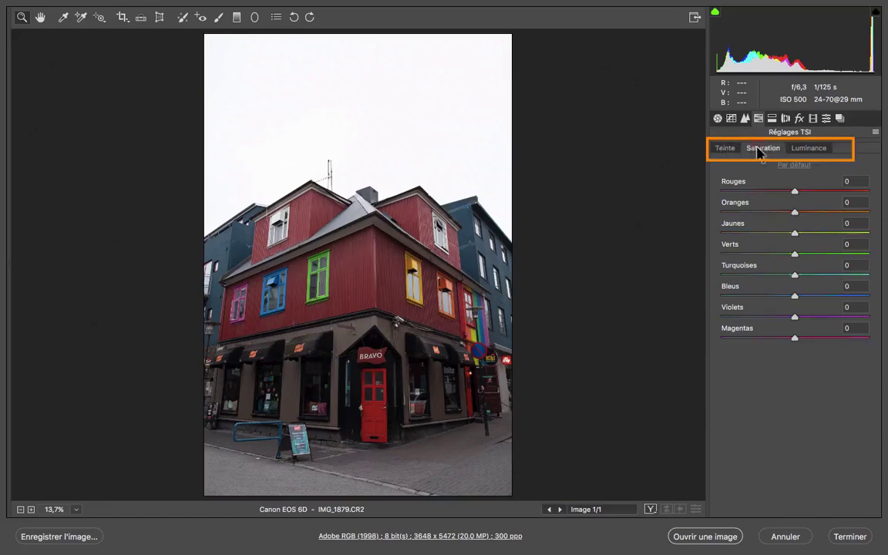
click(810, 151)
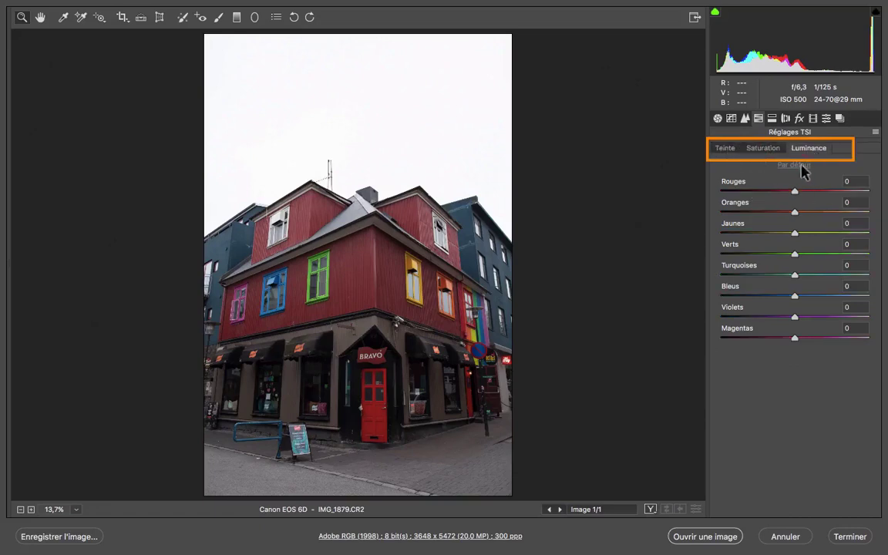
click(728, 150)
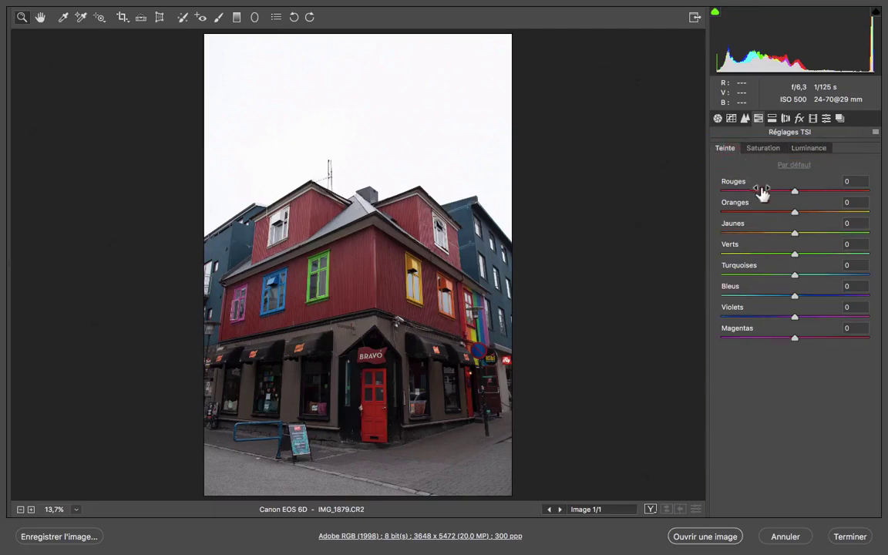
click(761, 150)
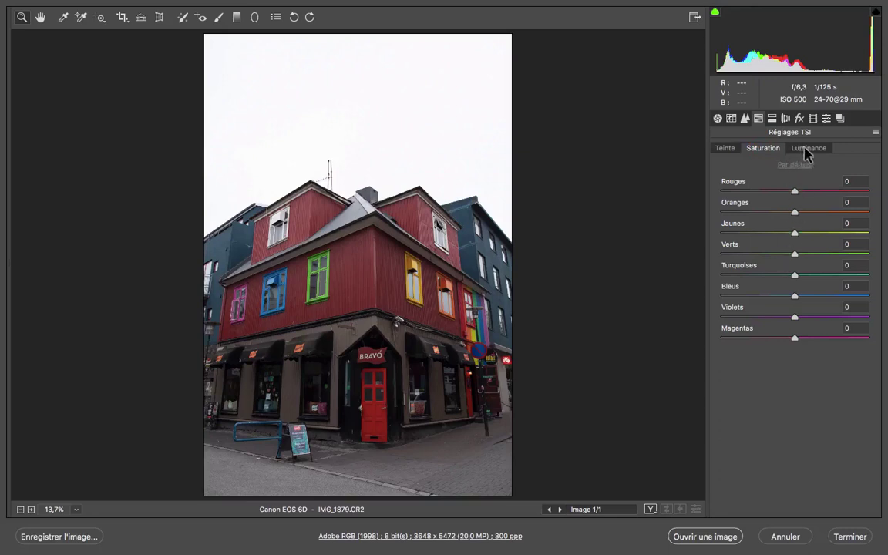
click(807, 149)
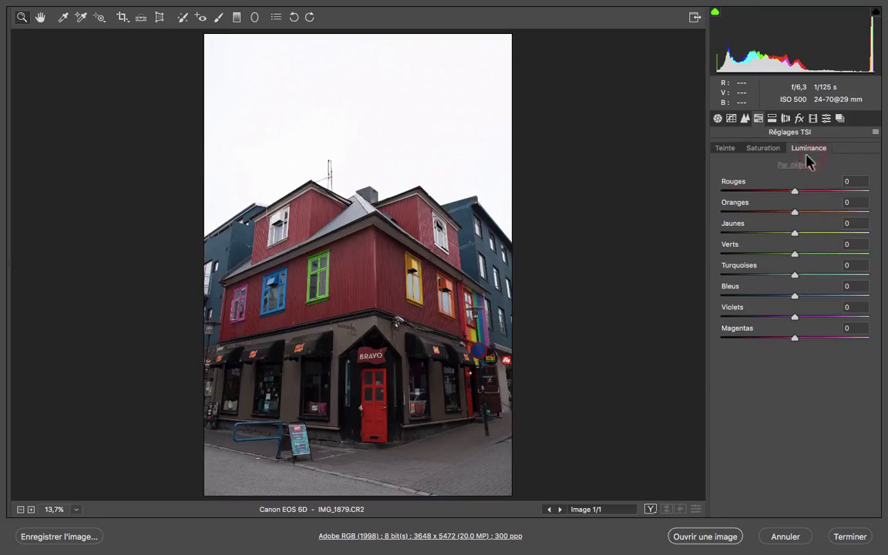
click(725, 149)
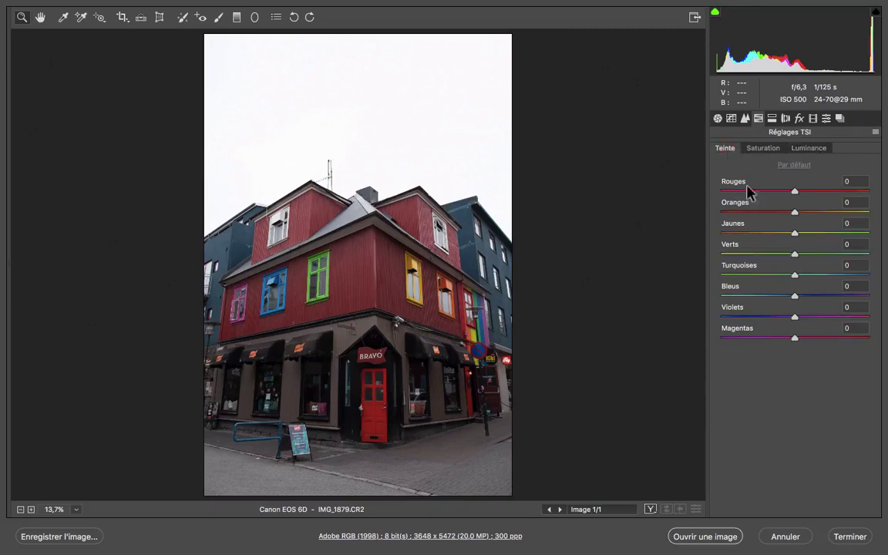
click(763, 148)
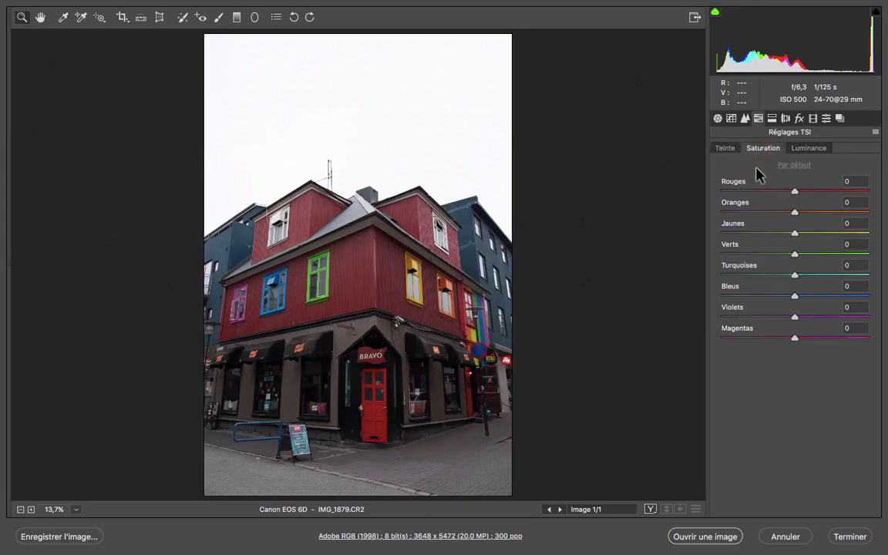
click(805, 148)
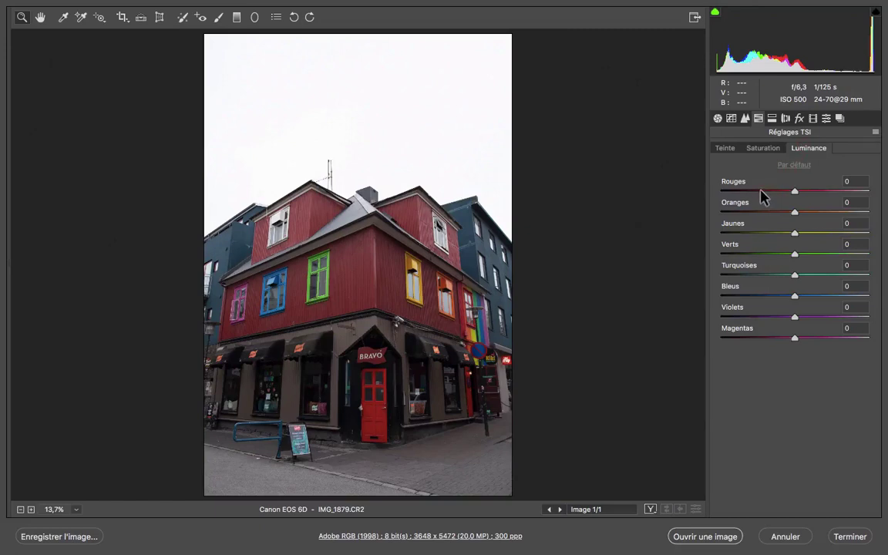
click(725, 151)
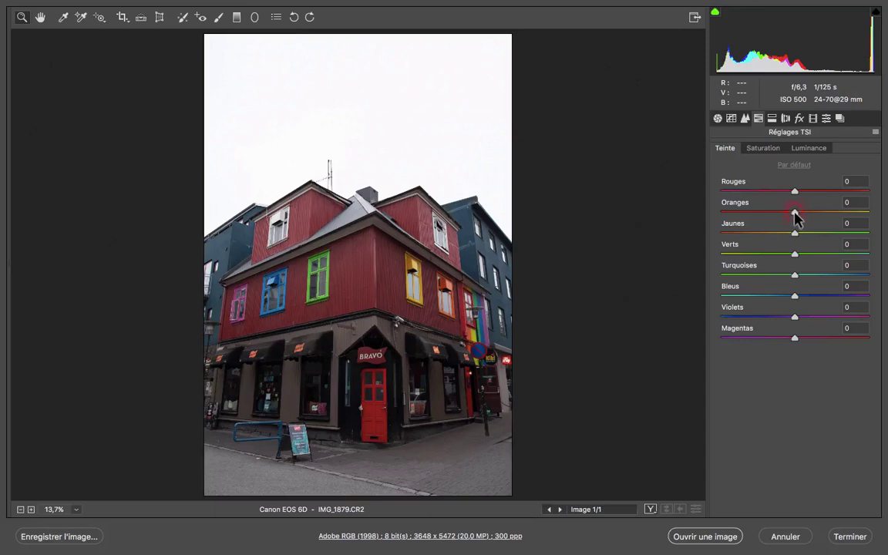
drag(804, 218, 861, 218)
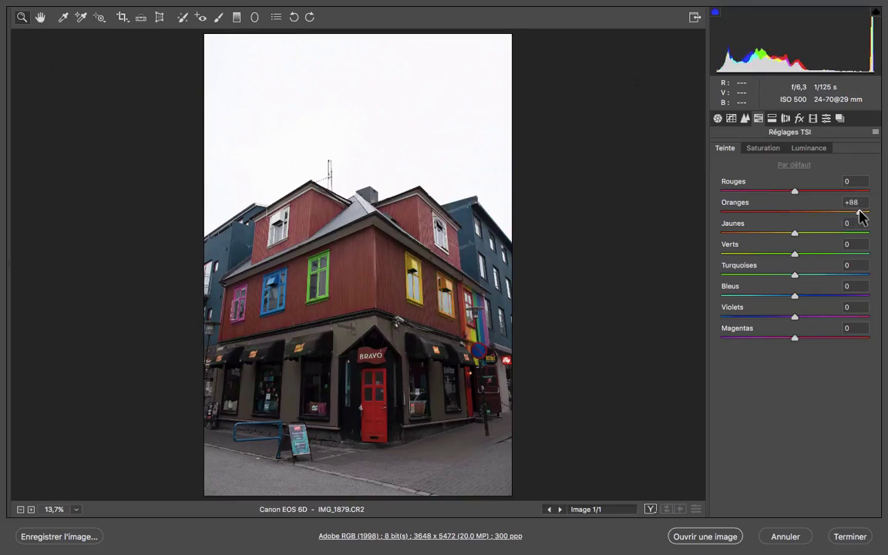
mouse_move(862, 218)
mouse_down()
mouse_move(729, 219)
mouse_move(733, 211)
mouse_up()
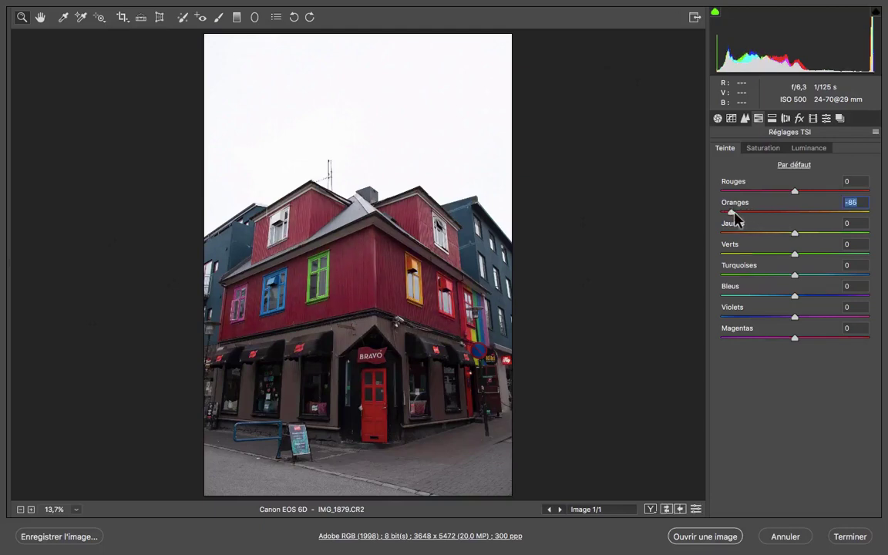
double_click(733, 213)
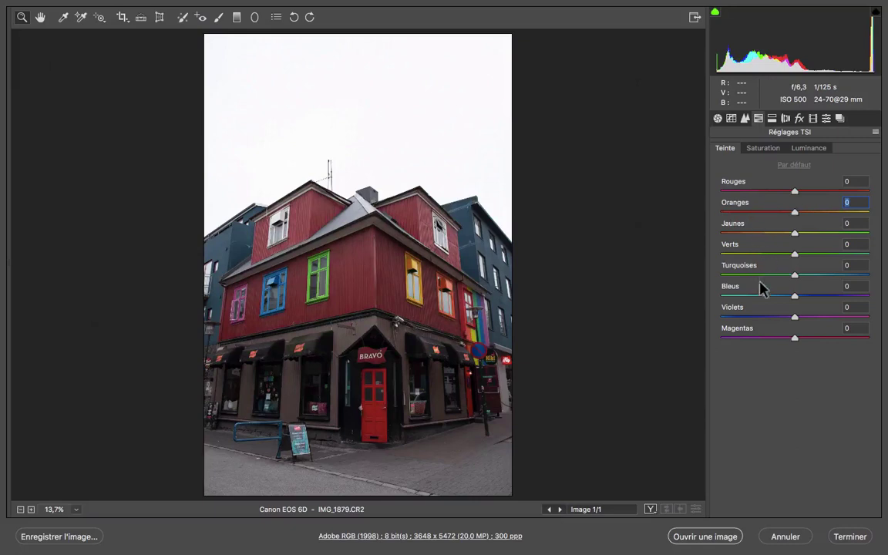
Zoom in on the yellow window, test the Jaunes hue at +92, then reset it to 0.
click(416, 293)
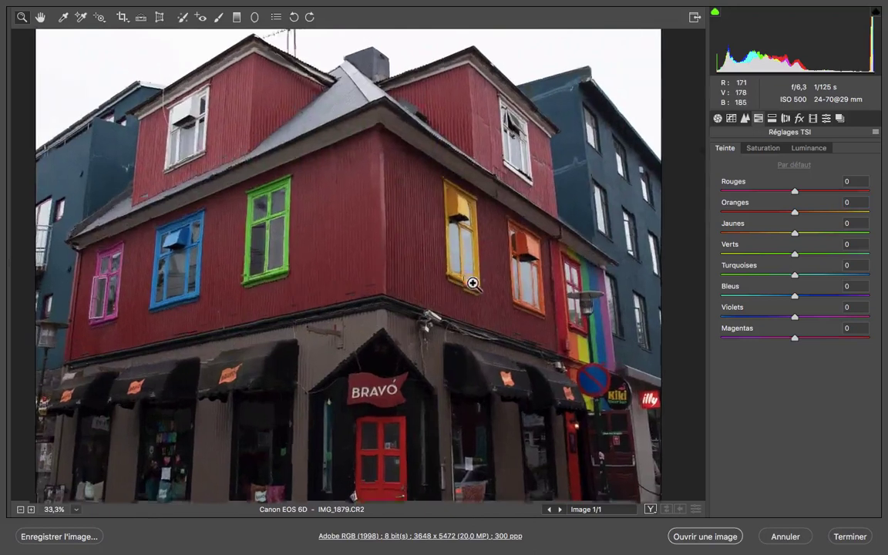
click(474, 271)
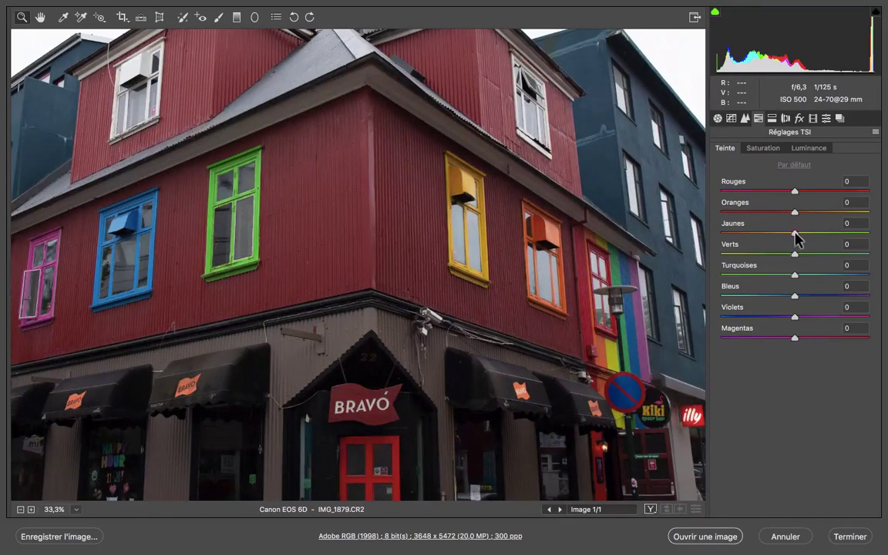
drag(795, 234, 847, 233)
text(92)
key(Return)
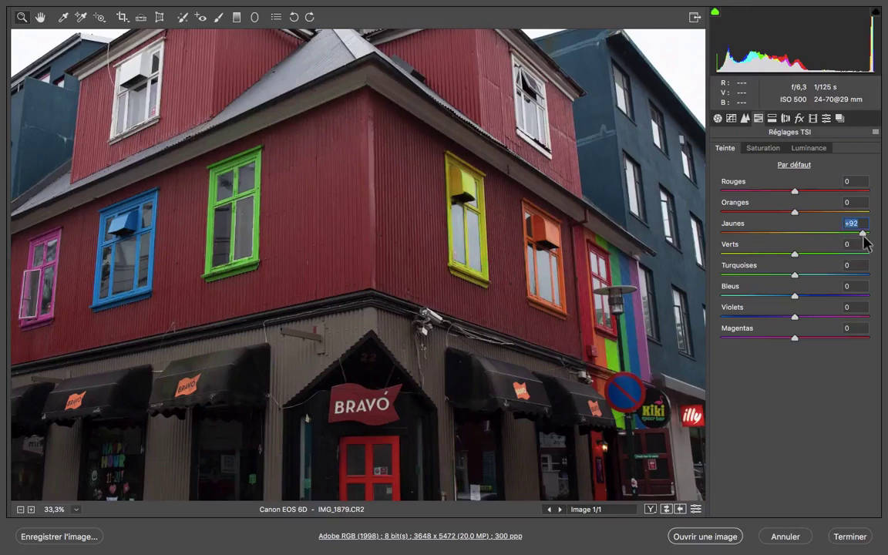
drag(859, 238, 729, 234)
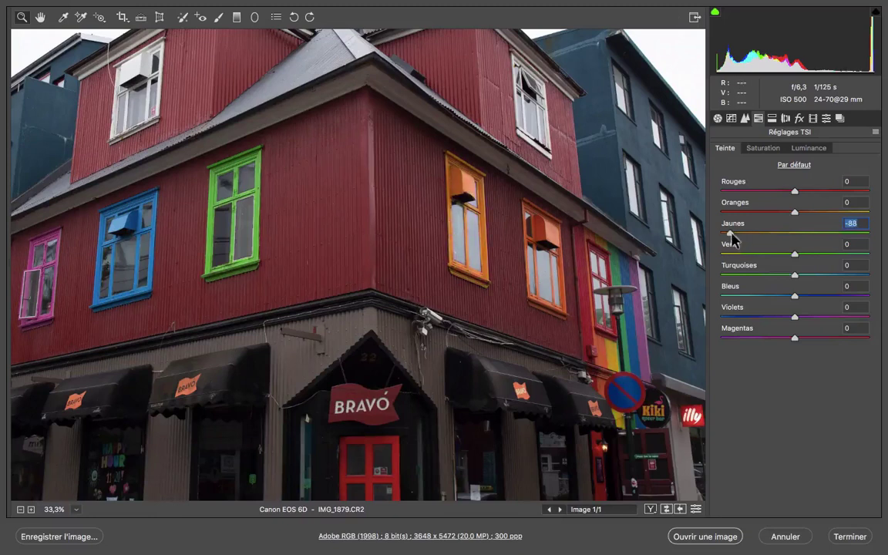
double_click(729, 236)
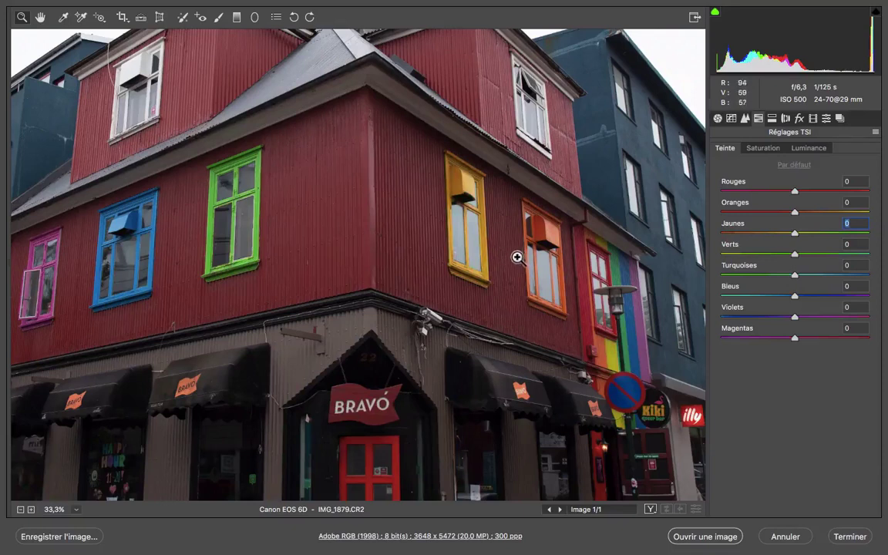
key(alt)
Zoom out to 12.5%, then fit the whole photo with Taille écran.
alt+click(450, 295)
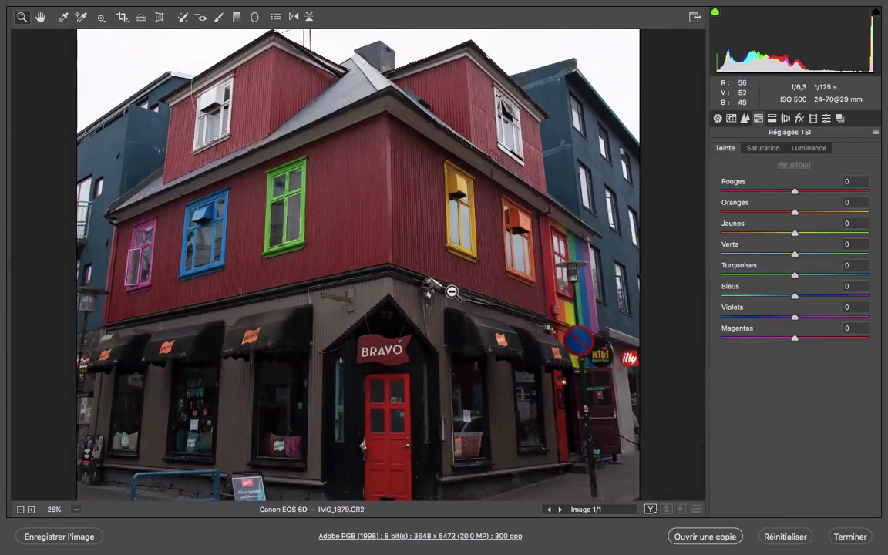
alt+click(444, 286)
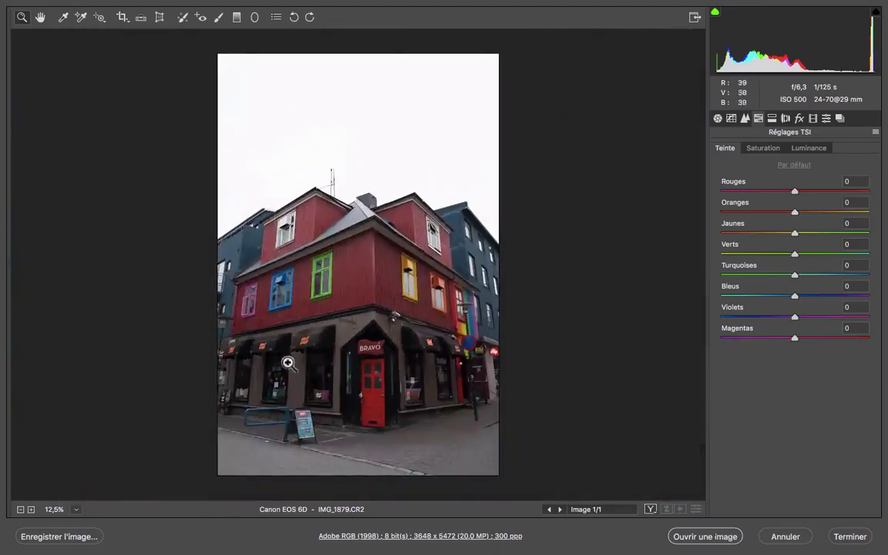
click(75, 510)
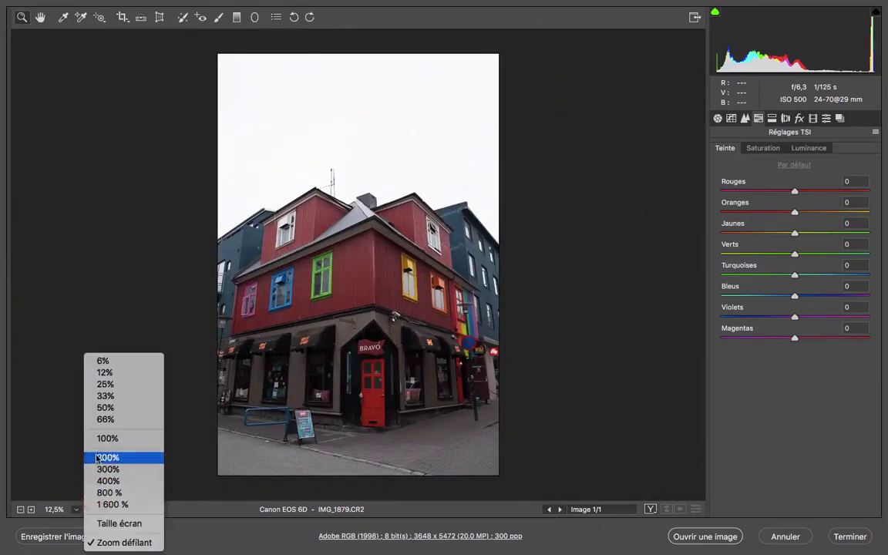
click(114, 523)
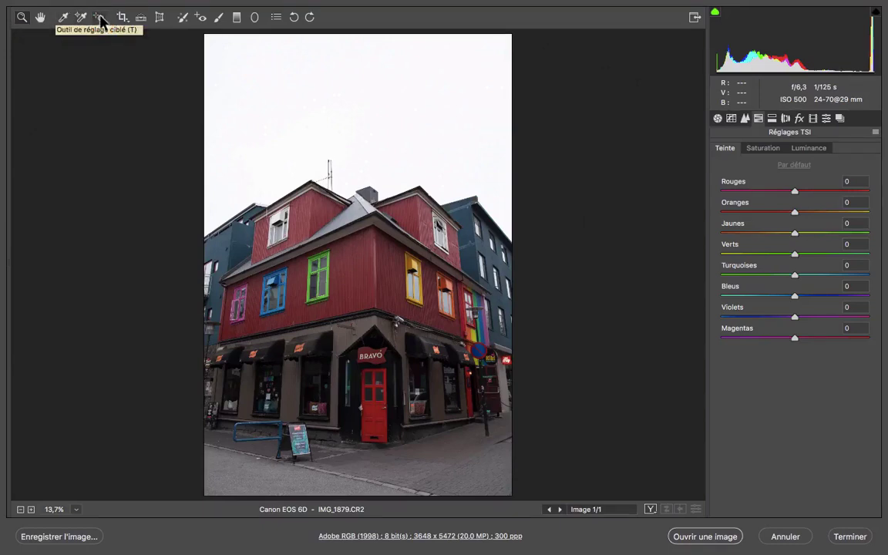
Drag on the red facade with the Targeted Adjustment tool, leaving Rouges hue -2 and Oranges -1.
click(98, 21)
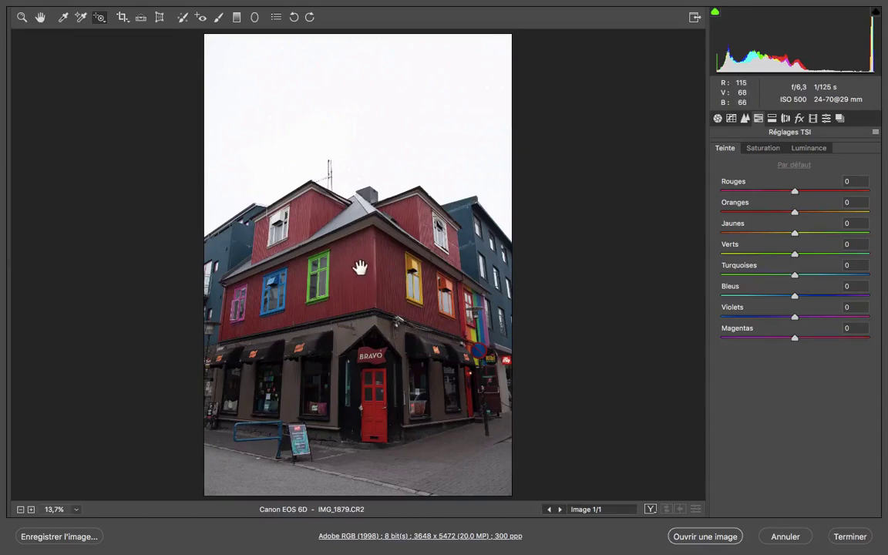
mouse_move(353, 272)
mouse_down()
mouse_move(364, 273)
mouse_move(364, 292)
mouse_move(359, 283)
mouse_up()
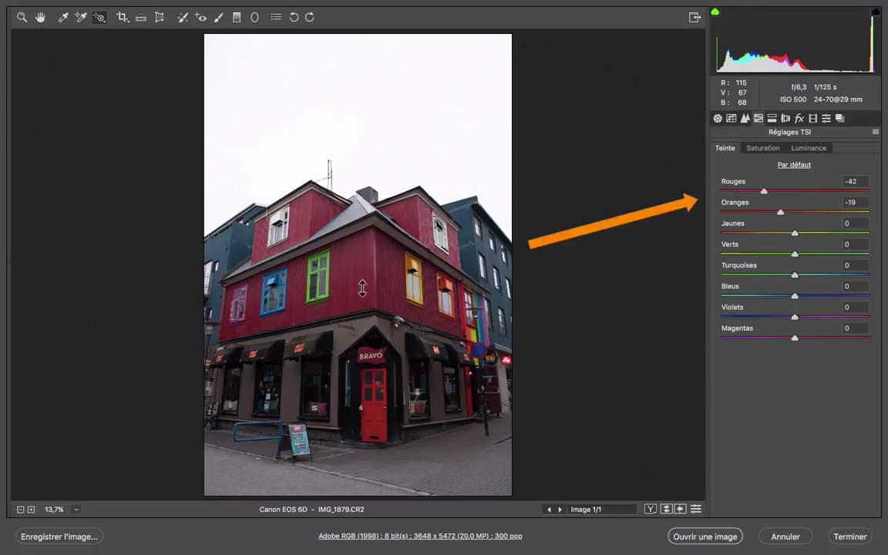
drag(361, 297, 362, 300)
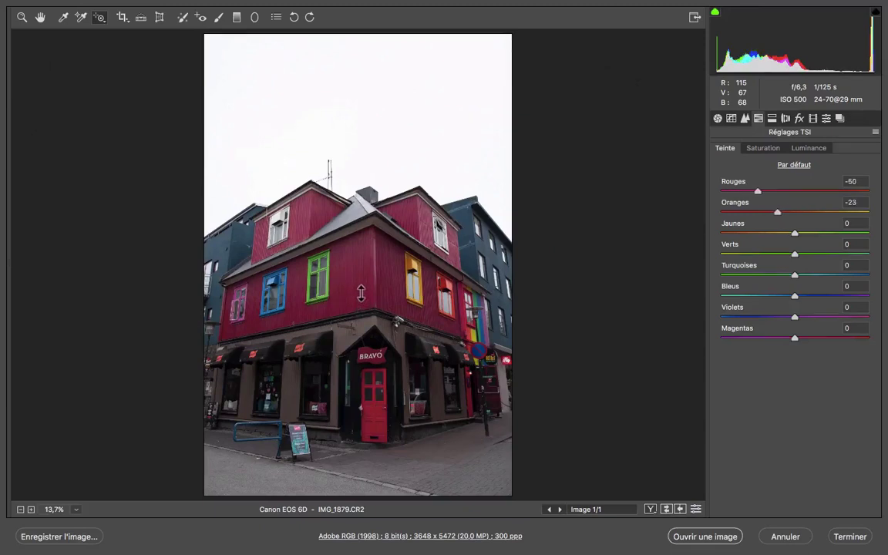
mouse_move(360, 283)
mouse_down()
mouse_move(373, 234)
mouse_move(371, 266)
mouse_up()
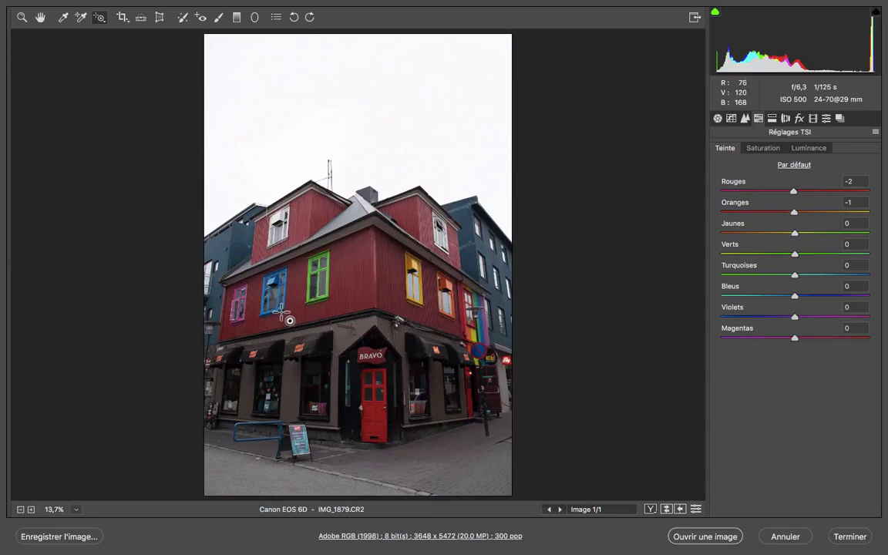
Drag up and down over the blue windows to shift their hue, leaving Bleus at -2.
drag(284, 312, 283, 303)
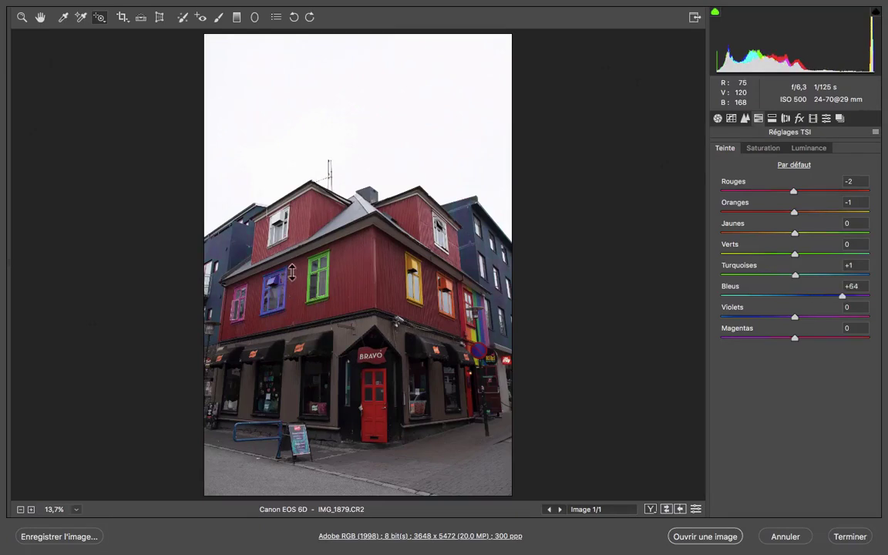
mouse_move(292, 274)
mouse_down()
mouse_move(294, 264)
mouse_move(293, 276)
mouse_up()
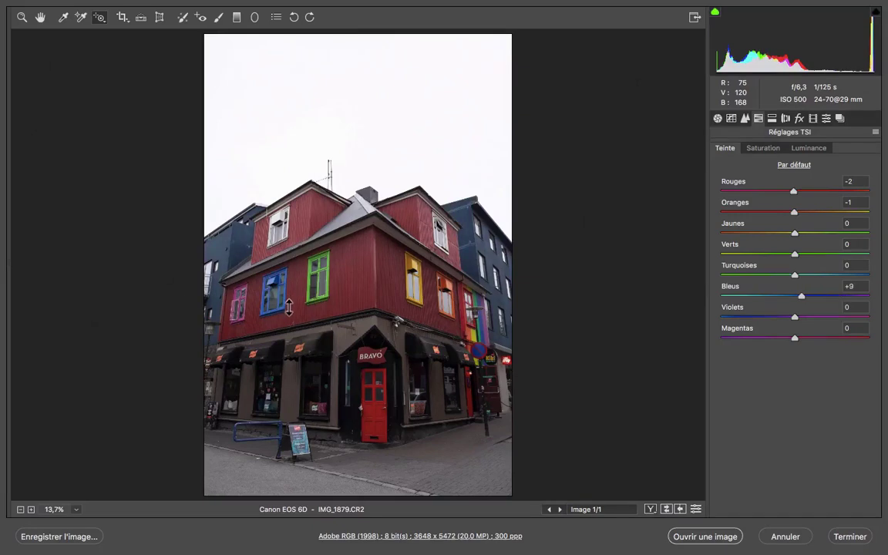
mouse_move(287, 318)
mouse_down()
mouse_move(287, 354)
mouse_move(286, 312)
mouse_up()
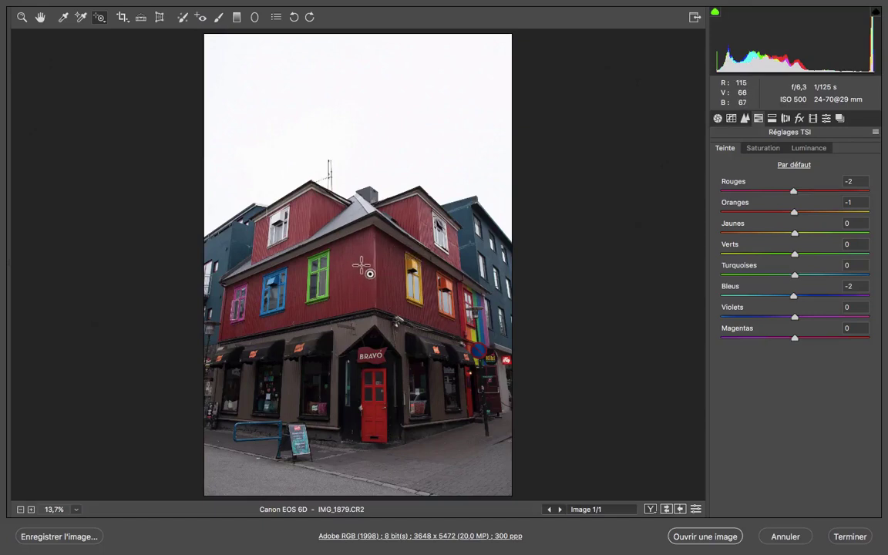
Reset the Rouges, Oranges and Bleus hue sliders to 0, with another facade drag in between.
double_click(794, 191)
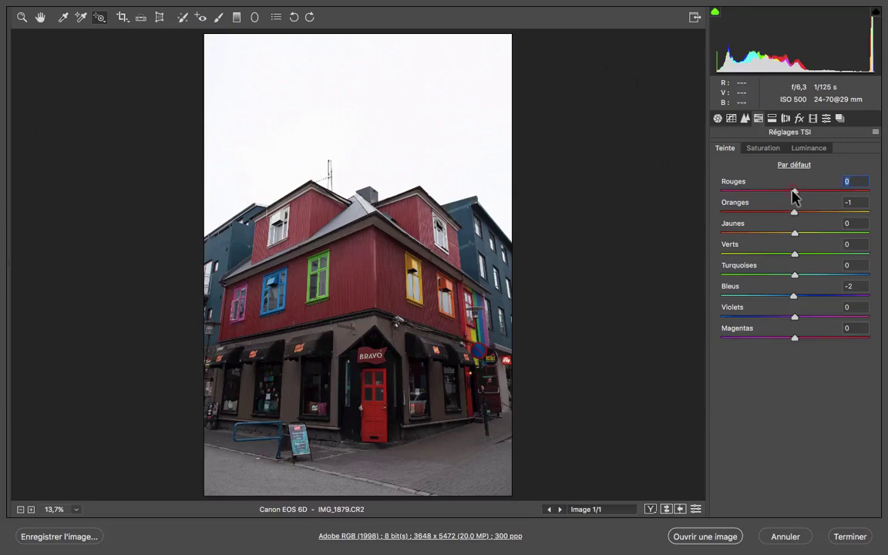
double_click(795, 212)
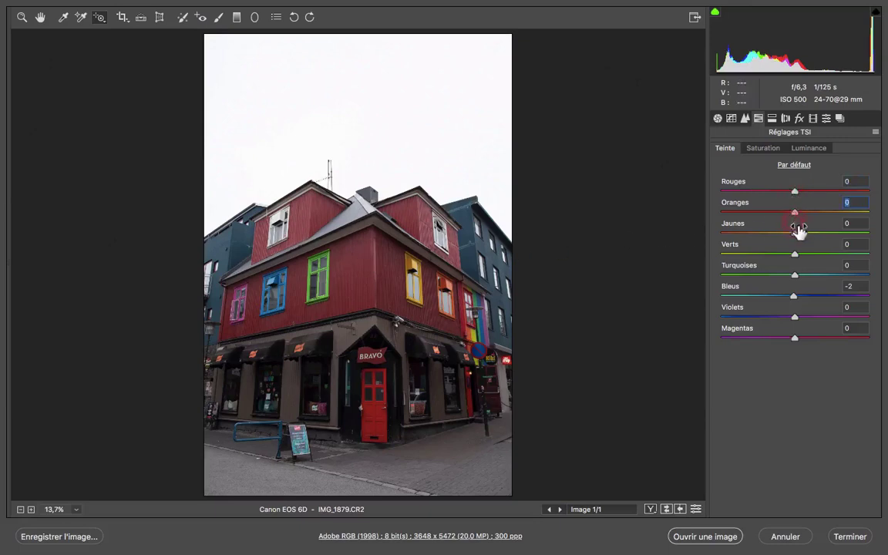
double_click(795, 275)
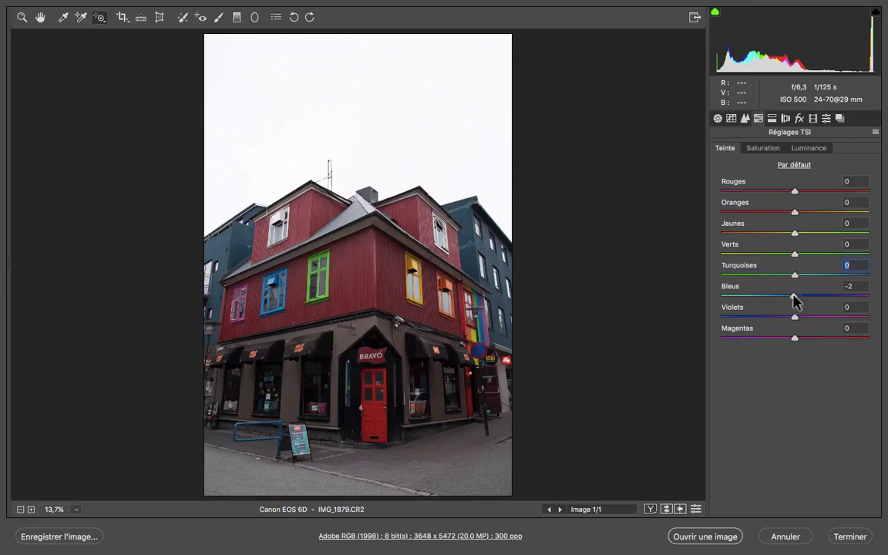
double_click(794, 291)
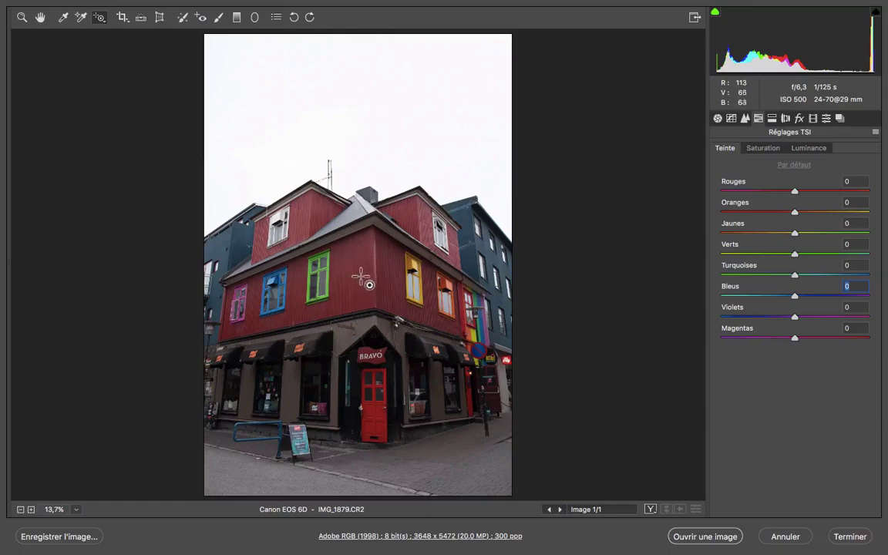
mouse_move(360, 273)
mouse_down()
mouse_move(365, 294)
mouse_move(366, 272)
mouse_up()
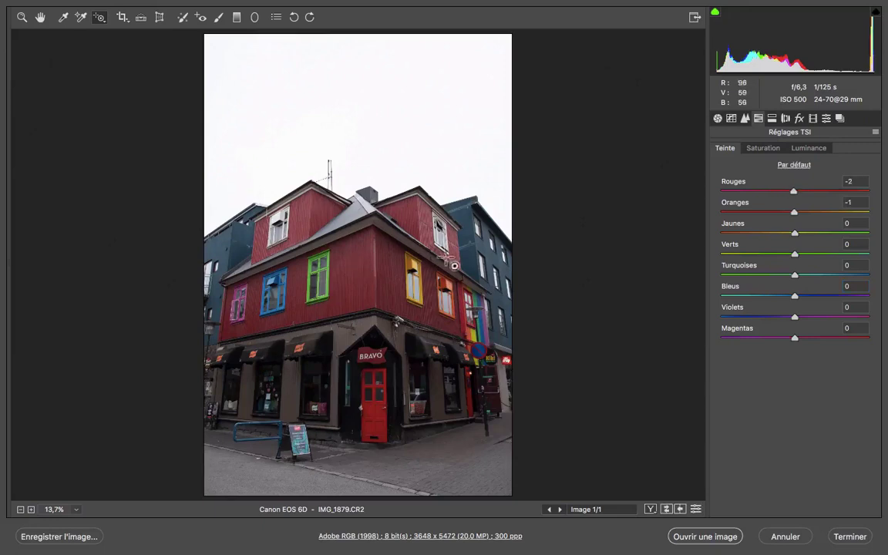
double_click(794, 191)
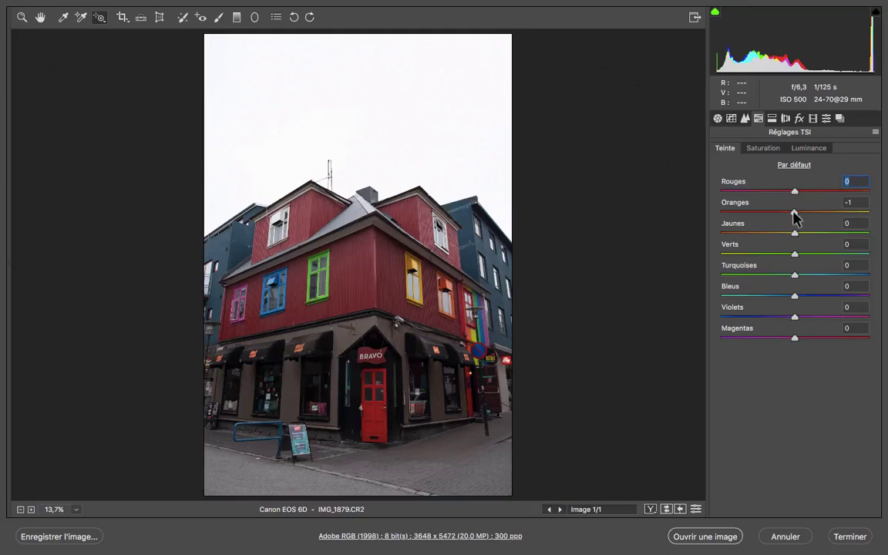
double_click(794, 211)
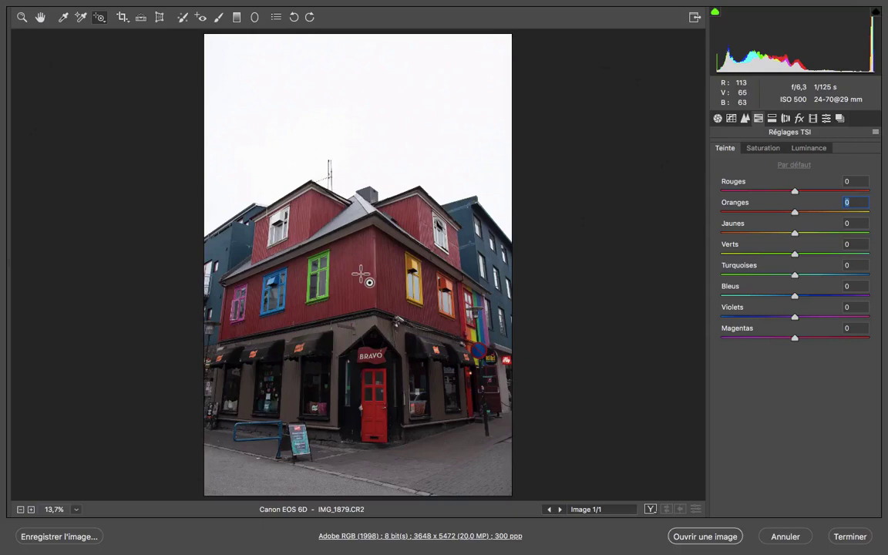
Switch to Saturation and test boosting Rouges and Jaunes, resetting both to 0.
click(758, 148)
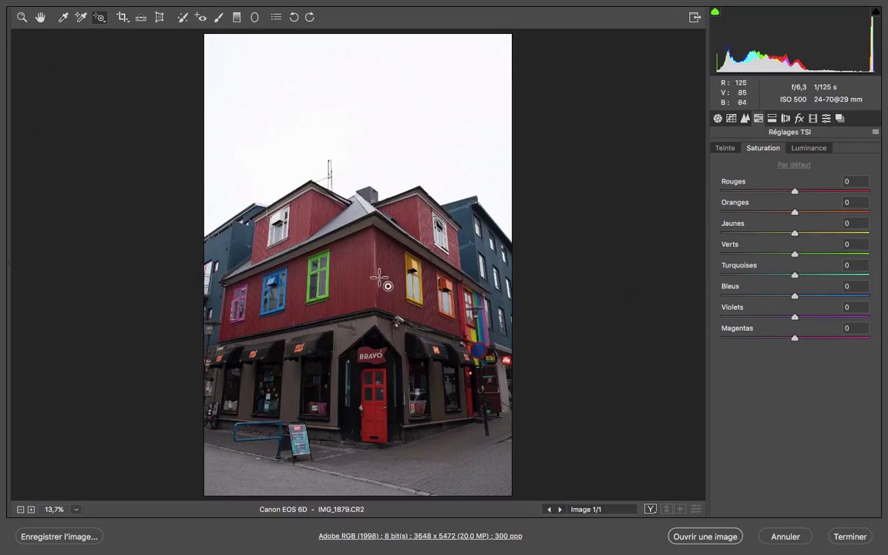
click(21, 17)
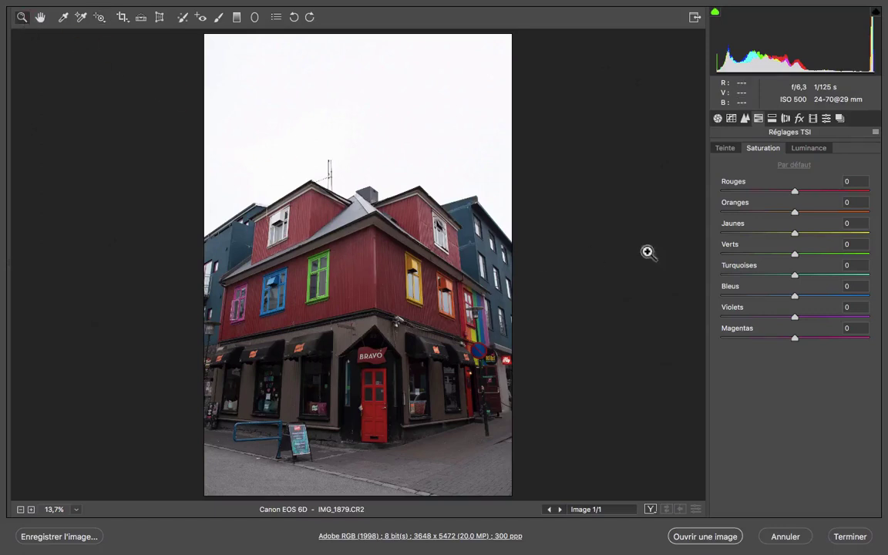
drag(795, 191, 851, 202)
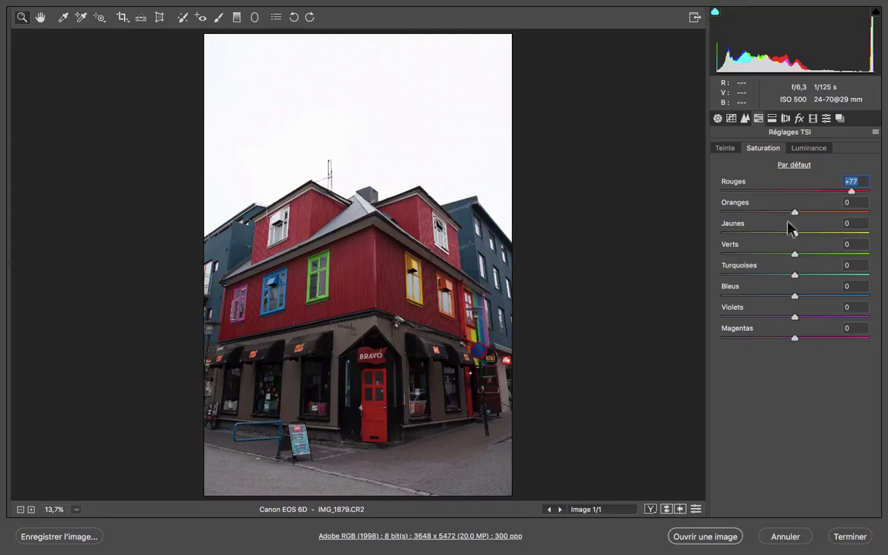
double_click(851, 192)
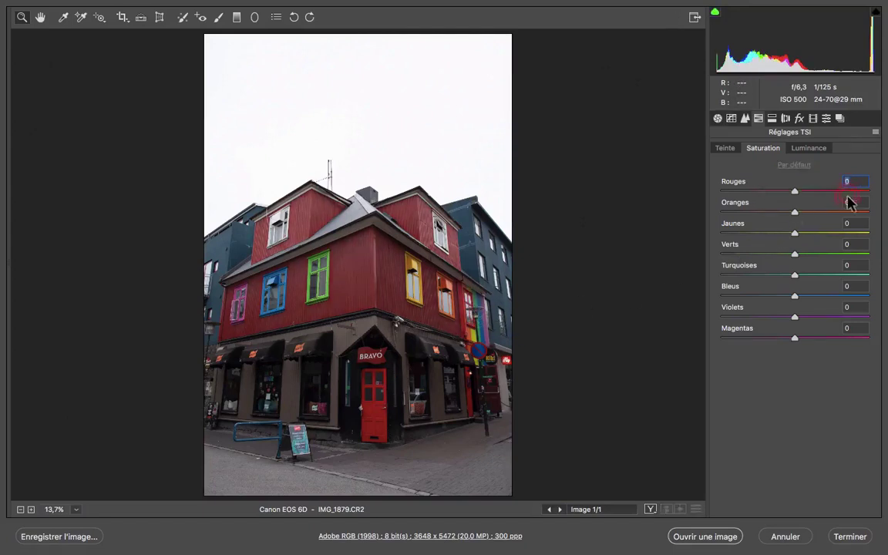
click(796, 231)
drag(801, 239, 853, 233)
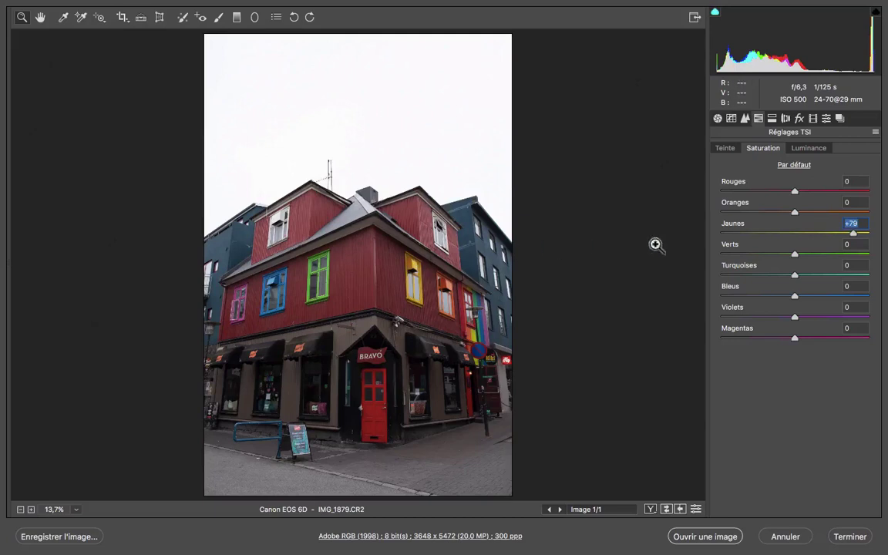
double_click(852, 233)
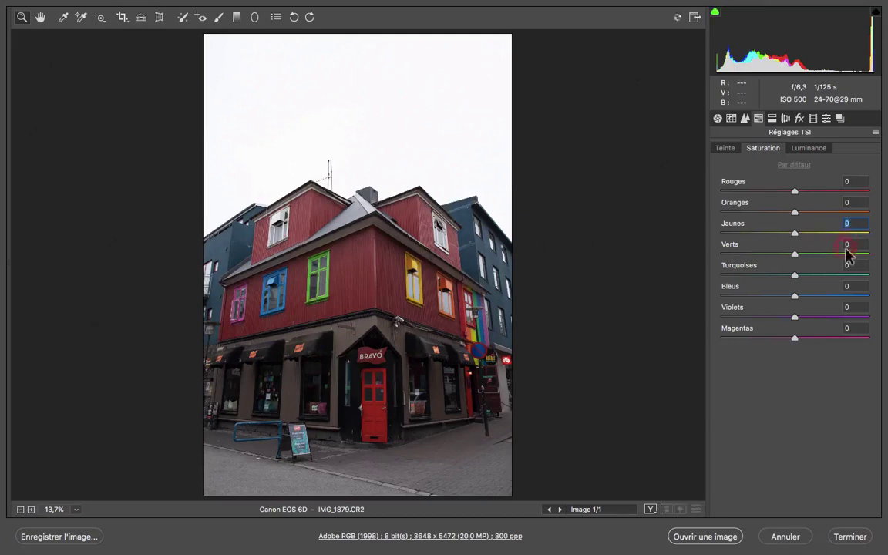
Drag on the red facade with the Targeted Adjustment tool to set Rouges and Oranges saturation to +1.
click(101, 19)
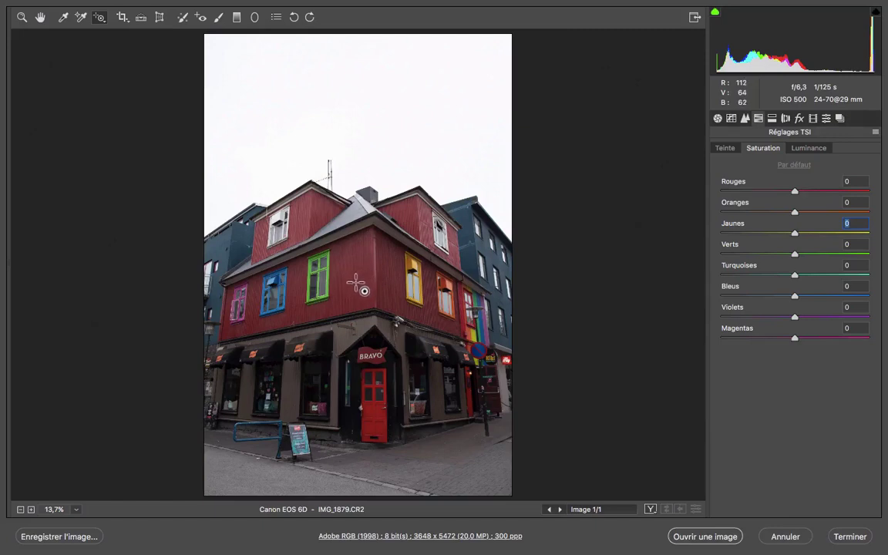
click(357, 283)
drag(357, 283, 355, 275)
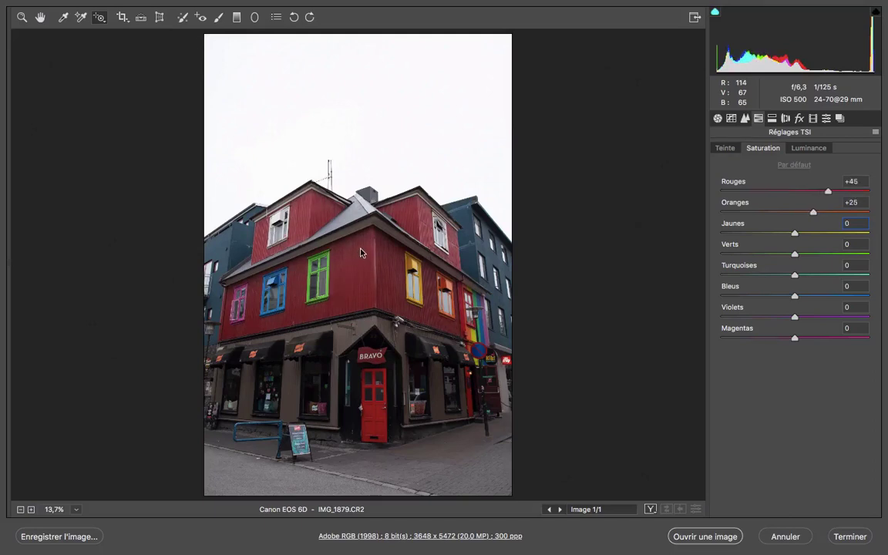
mouse_move(363, 248)
mouse_down()
mouse_move(367, 240)
mouse_move(365, 249)
mouse_up()
drag(367, 262, 367, 281)
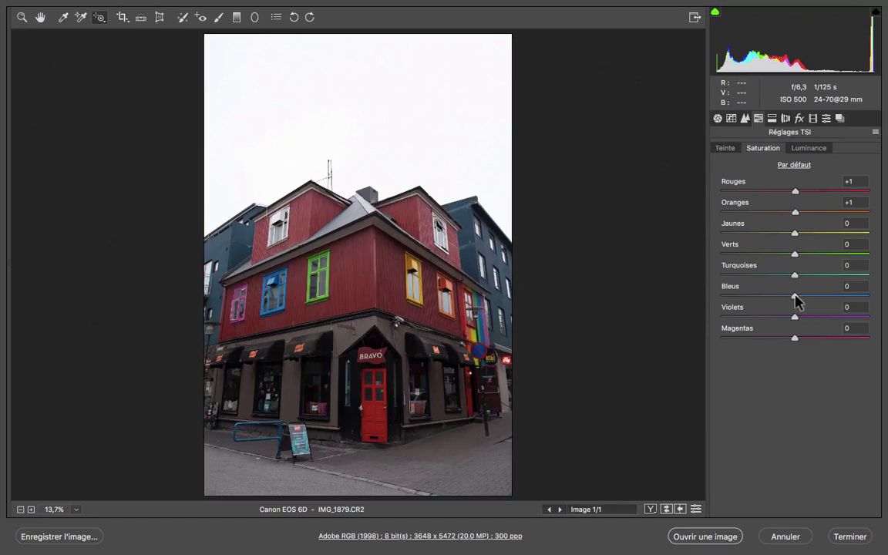
Test a stronger blue on the blue window, then return Bleus and Turquoises saturation to 0.
mouse_move(796, 299)
mouse_down()
mouse_move(835, 309)
mouse_move(798, 307)
mouse_up()
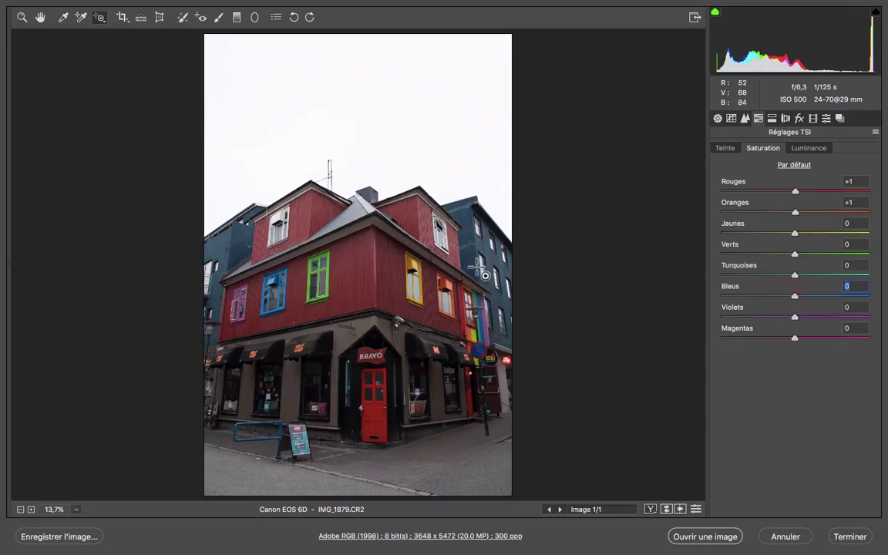
drag(475, 259, 475, 254)
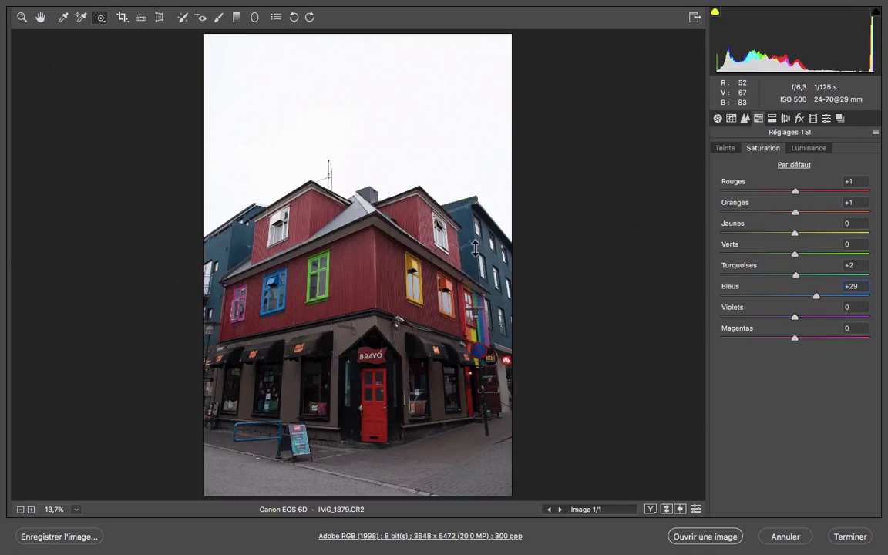
mouse_move(477, 248)
mouse_down()
mouse_move(476, 256)
mouse_move(477, 246)
mouse_up()
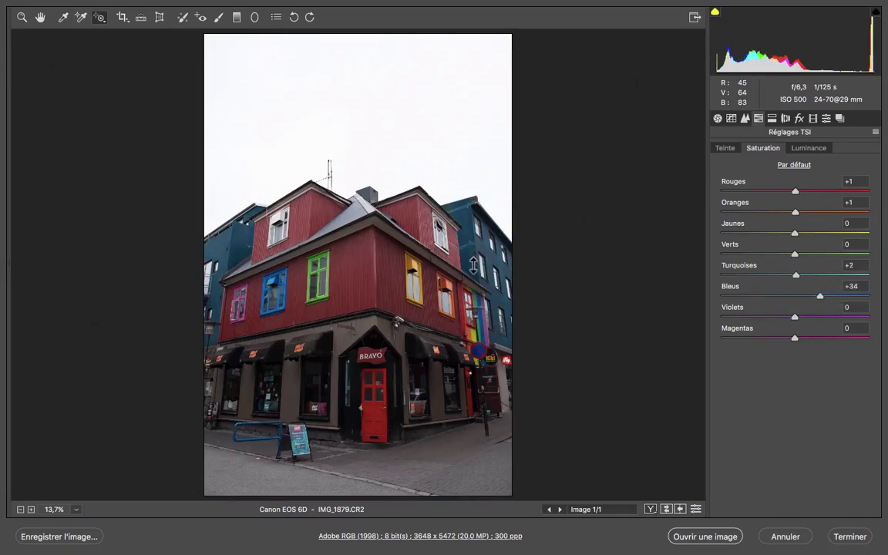
drag(473, 272, 474, 285)
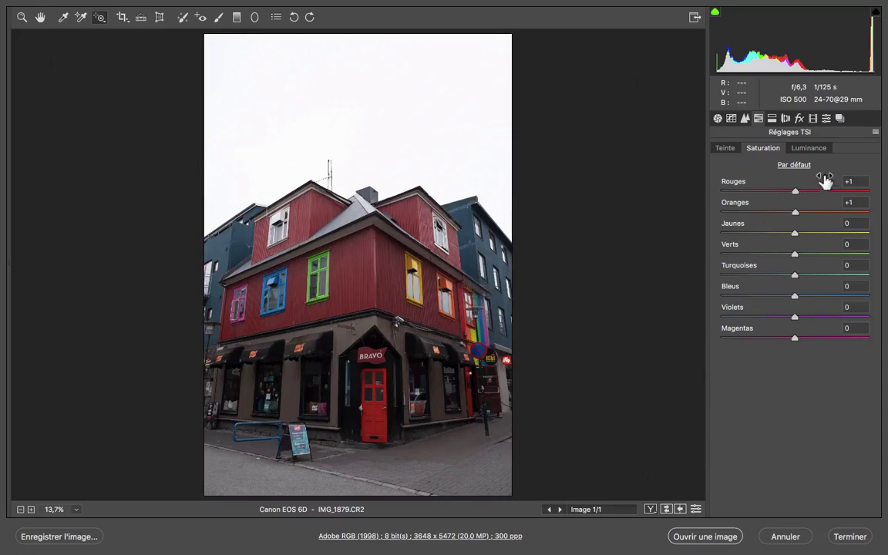
Switch to Luminance and test Oranges between -73 and +61, leaving it at -1.
click(811, 151)
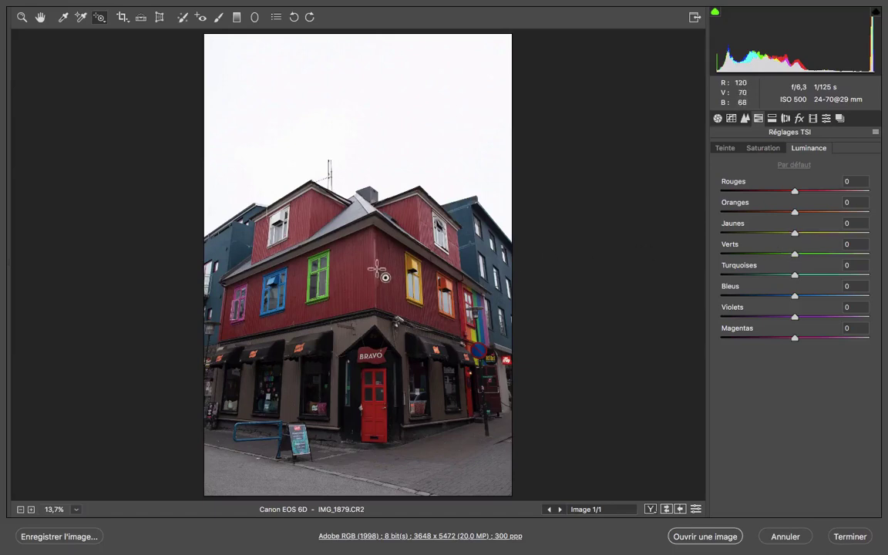
mouse_move(796, 217)
mouse_down()
mouse_move(853, 218)
mouse_move(774, 220)
mouse_move(833, 224)
mouse_up()
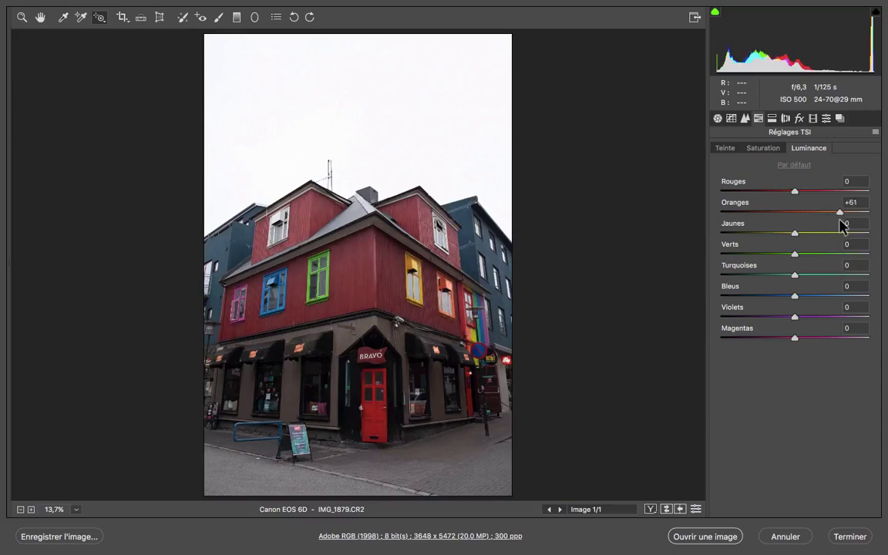
mouse_move(825, 218)
mouse_down()
mouse_move(735, 213)
mouse_move(794, 214)
mouse_up()
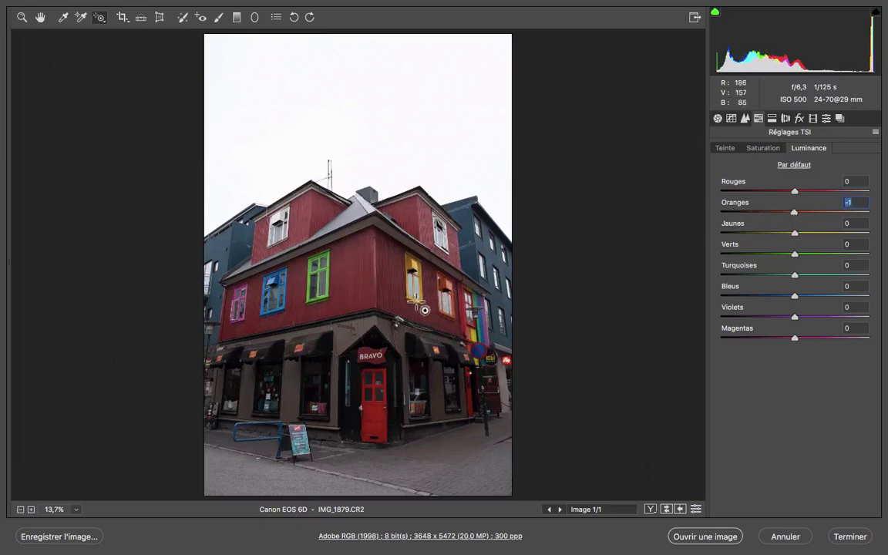
Zoom to 50% on the yellow window and test Jaunes luminance, leaving it at 0.
click(22, 17)
click(421, 294)
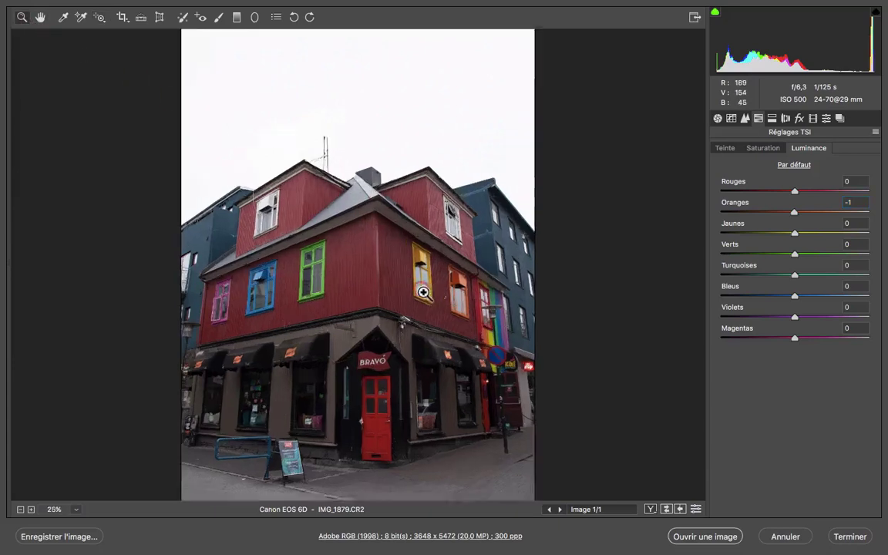
click(420, 289)
click(472, 265)
click(482, 274)
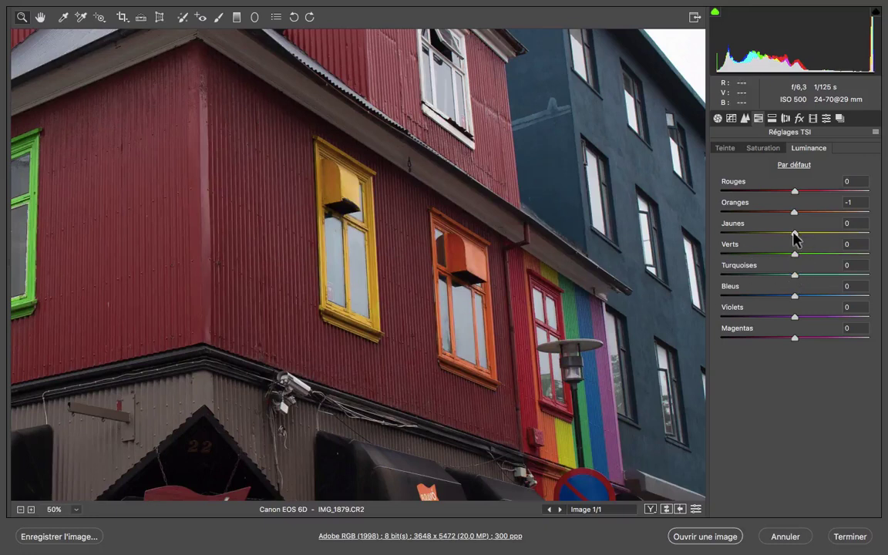
mouse_move(798, 241)
mouse_down()
mouse_move(865, 245)
mouse_move(781, 232)
mouse_move(748, 238)
mouse_move(829, 242)
mouse_move(797, 239)
mouse_up()
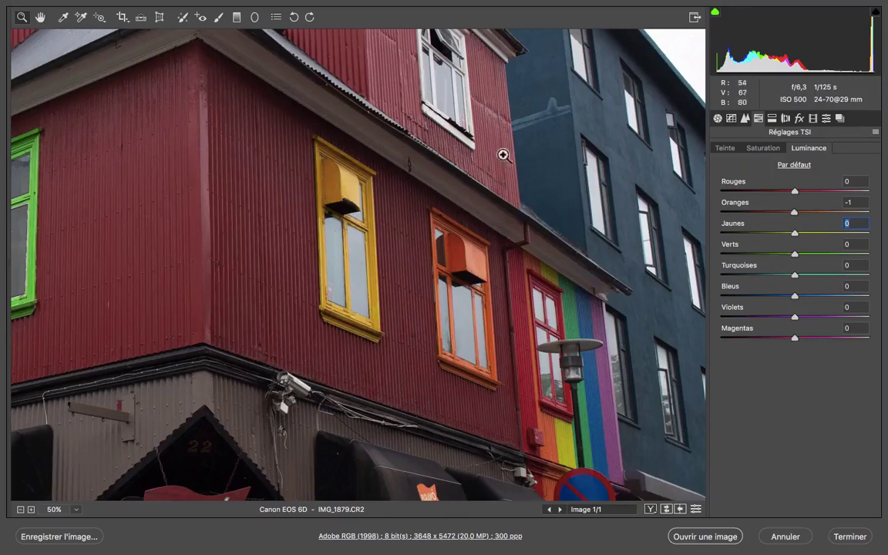
With the Targeted Adjustment tool, set Jaunes luminance to +50, then adjust the red wall to Rouges -5, Oranges +6.
click(100, 17)
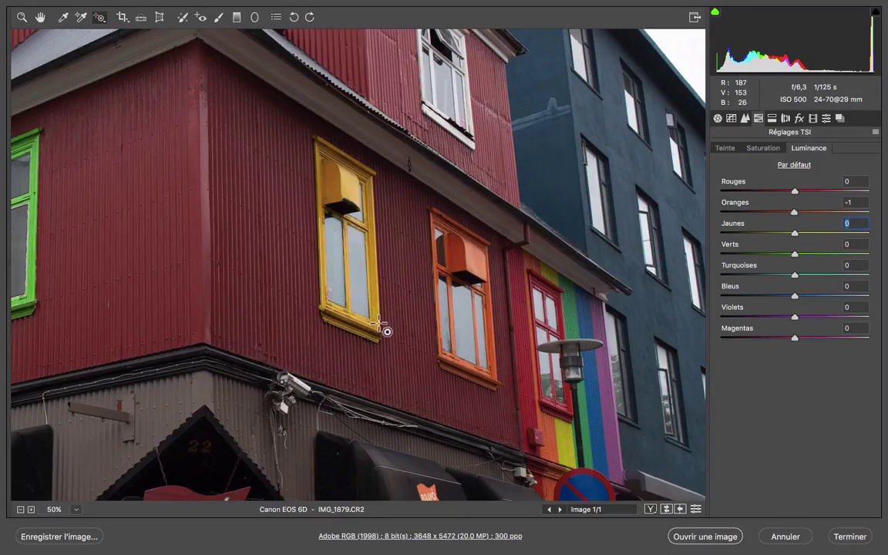
drag(381, 323, 374, 294)
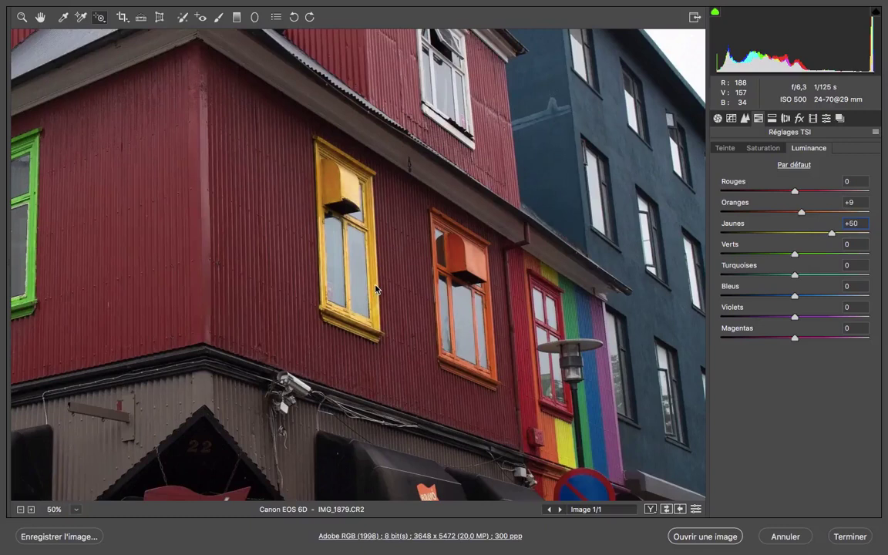
key(Down)
mouse_move(199, 235)
mouse_down()
mouse_move(199, 204)
mouse_move(193, 272)
mouse_move(188, 234)
mouse_up()
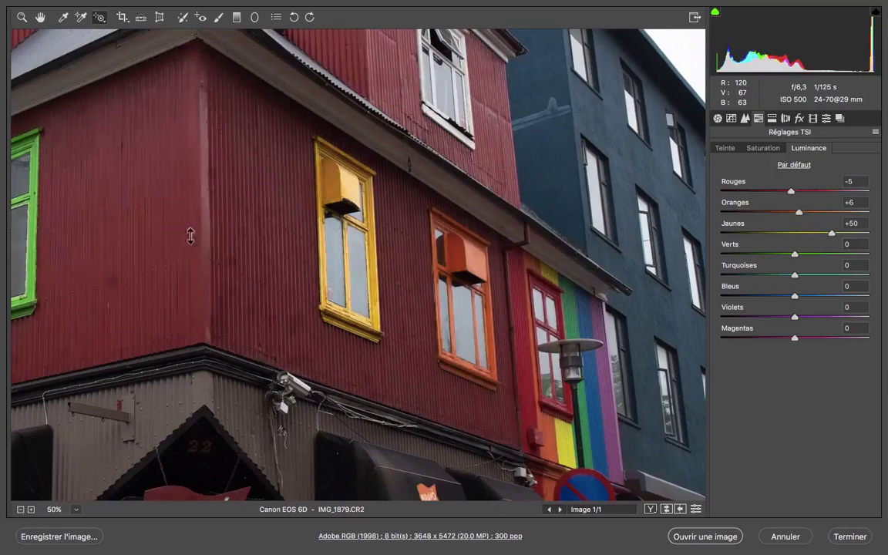
Reset Oranges and Jaunes luminance to 0 and fit the whole photo in view with Taille écran.
double_click(801, 212)
double_click(832, 234)
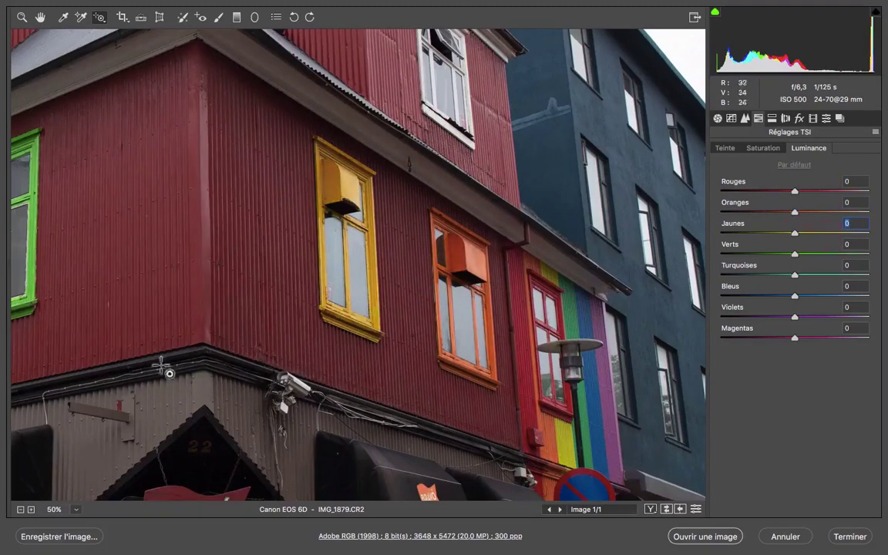
click(75, 511)
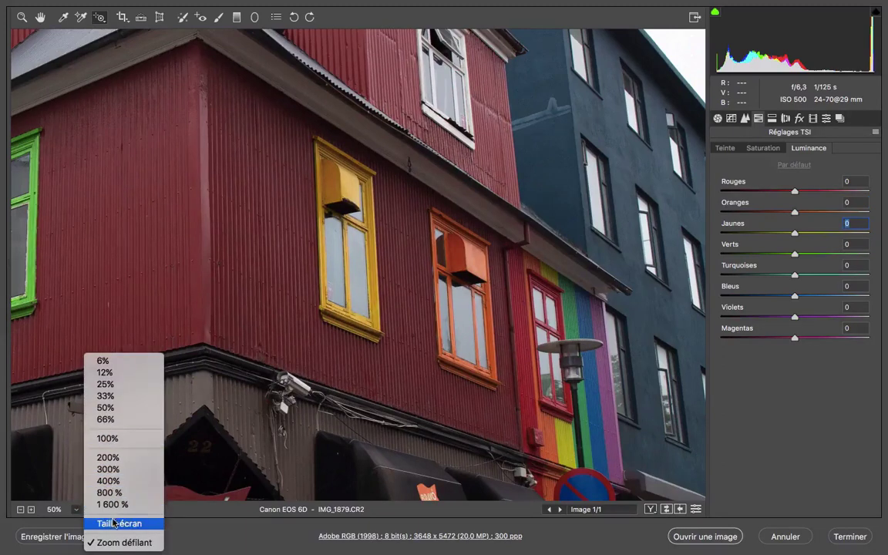
click(167, 392)
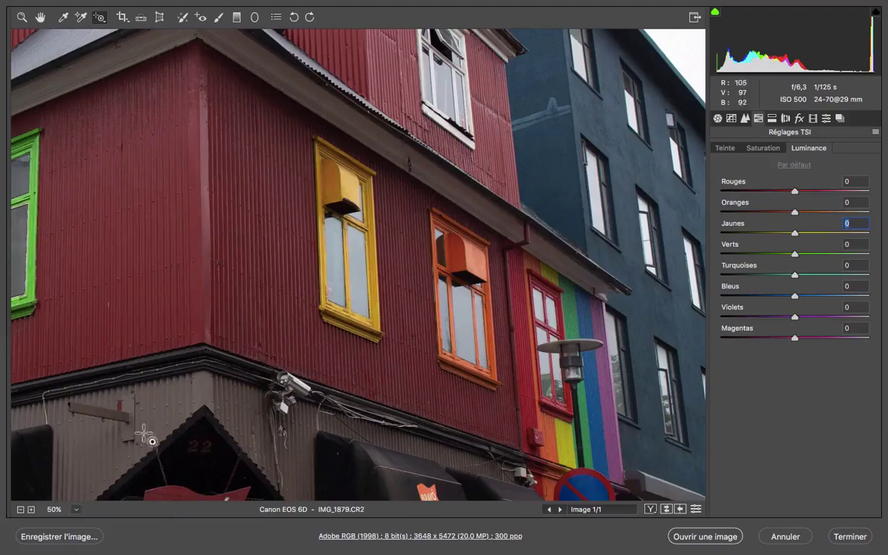
click(76, 510)
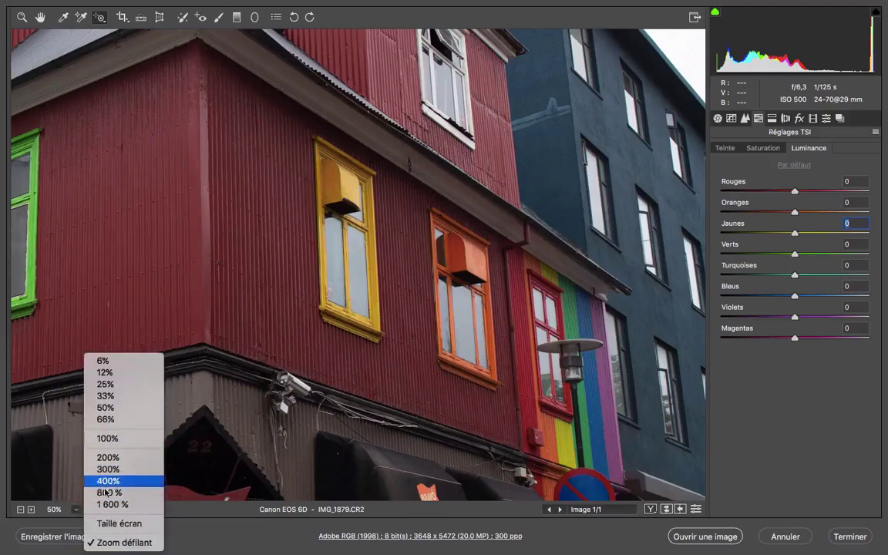
click(110, 525)
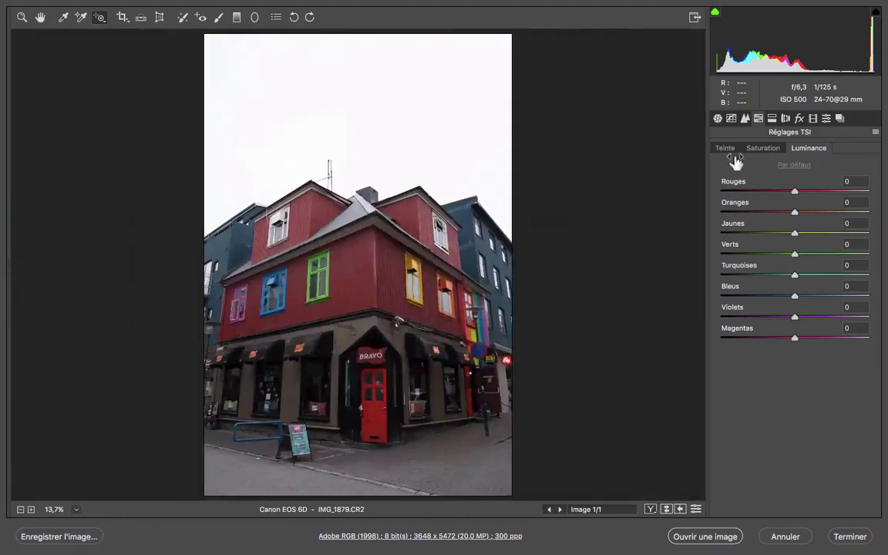
Review the hue and saturation values, then set the Targeted Adjustment tool to Luminance.
click(725, 149)
click(763, 149)
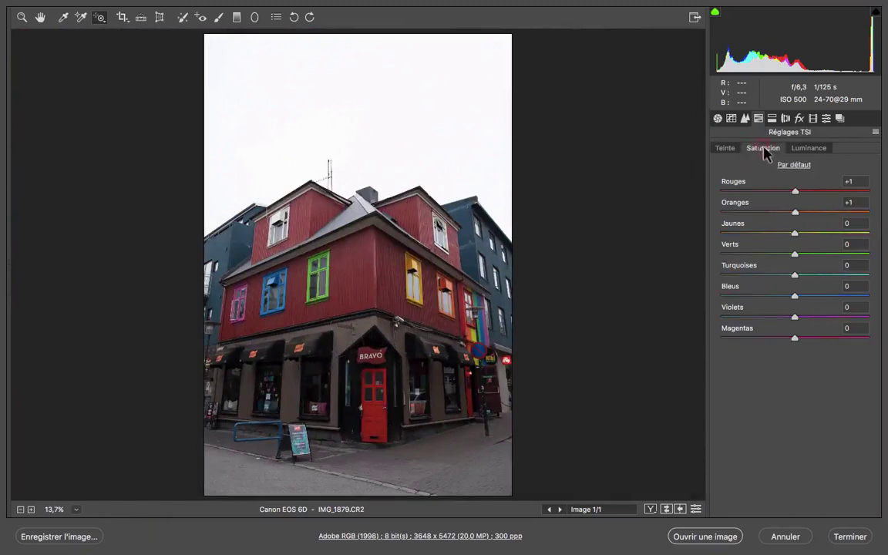
click(807, 150)
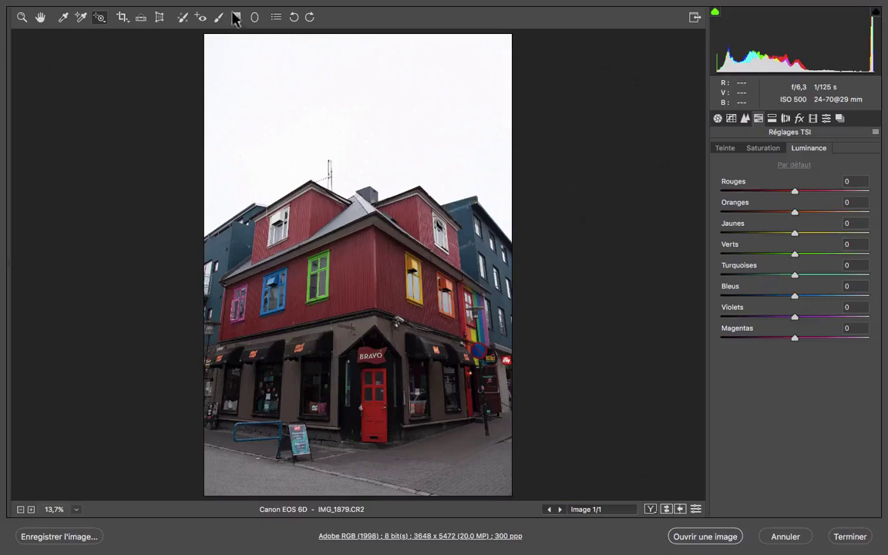
click(99, 19)
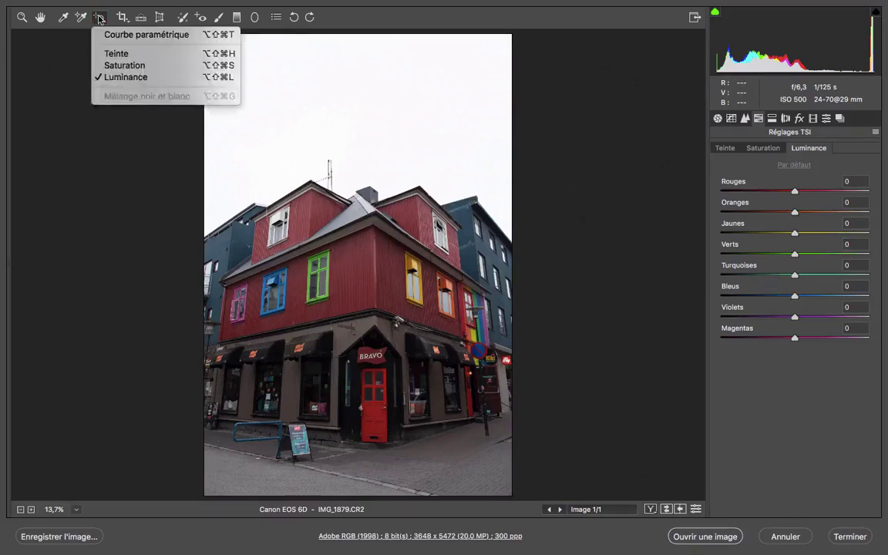
click(99, 18)
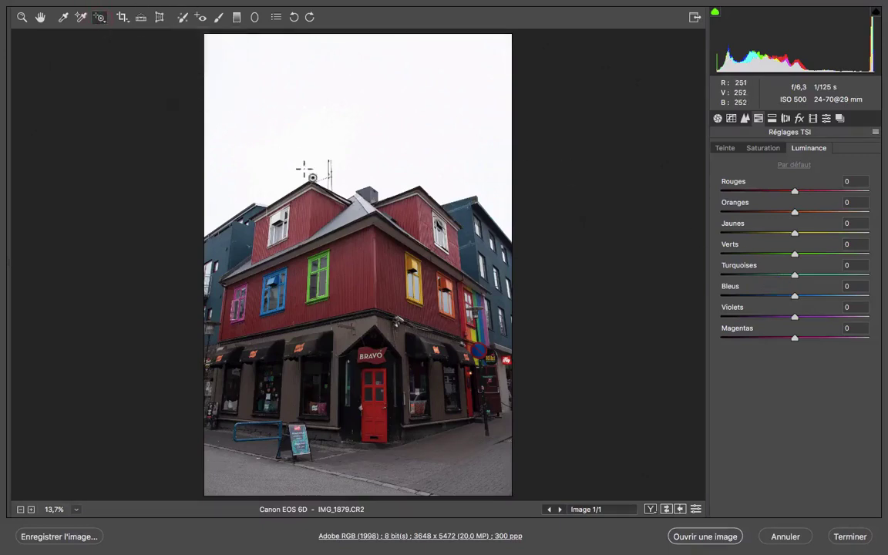